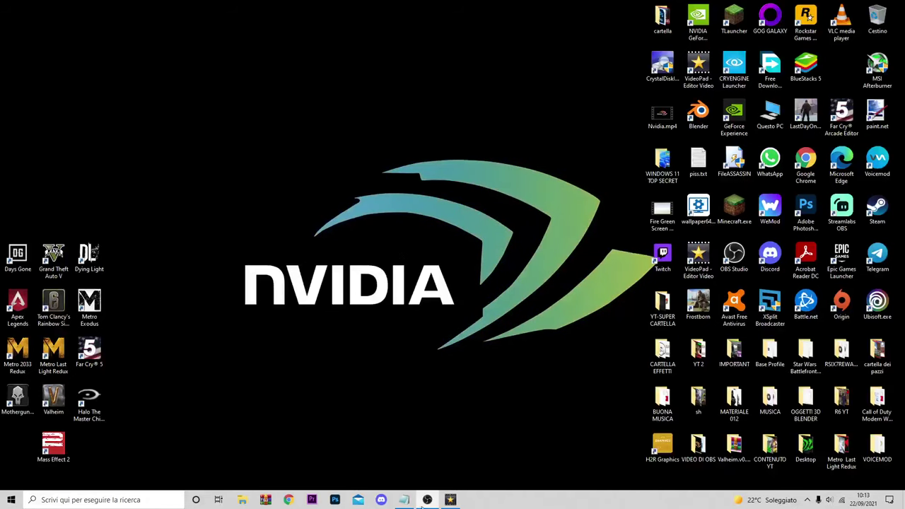
# Switch to VideoPad, preview Sequence 1 at about 0:06:12, and minimize the editor
pyautogui.click(450, 500)
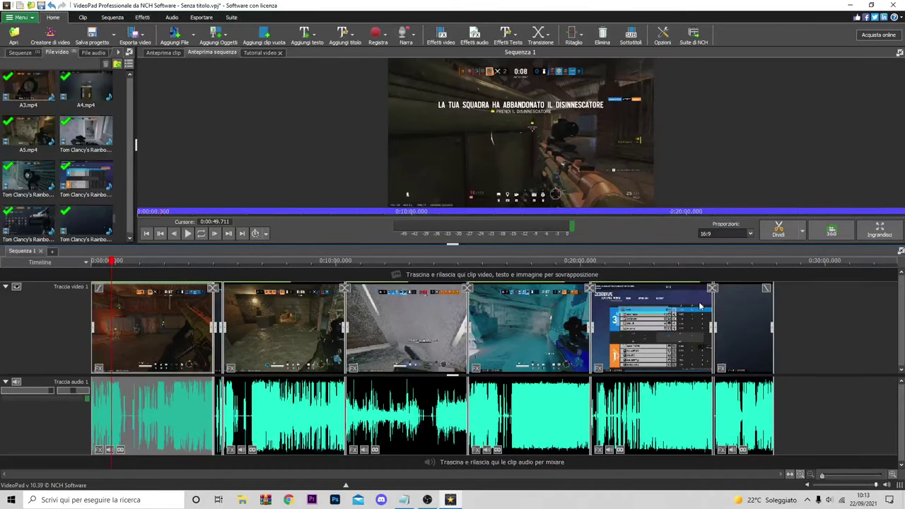
pyautogui.moveTo(111, 261); pyautogui.dragTo(242, 261)
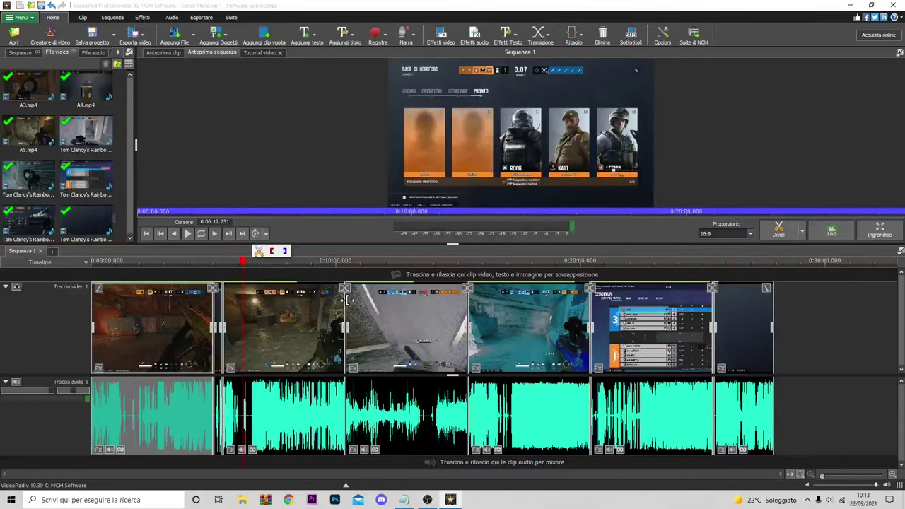
pyautogui.click(851, 5)
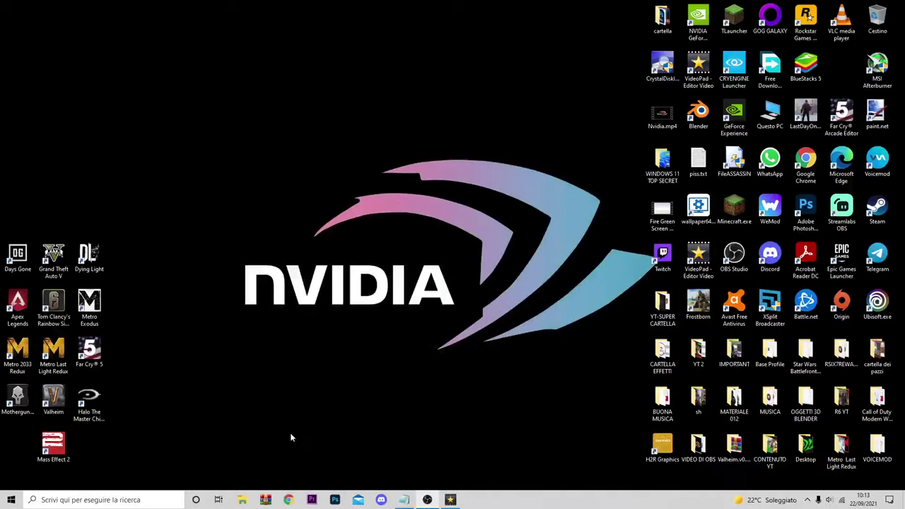
# Open Questo PC in File Explorer, refresh it to check the free space on drive C:, and close it
pyautogui.click(251, 503)
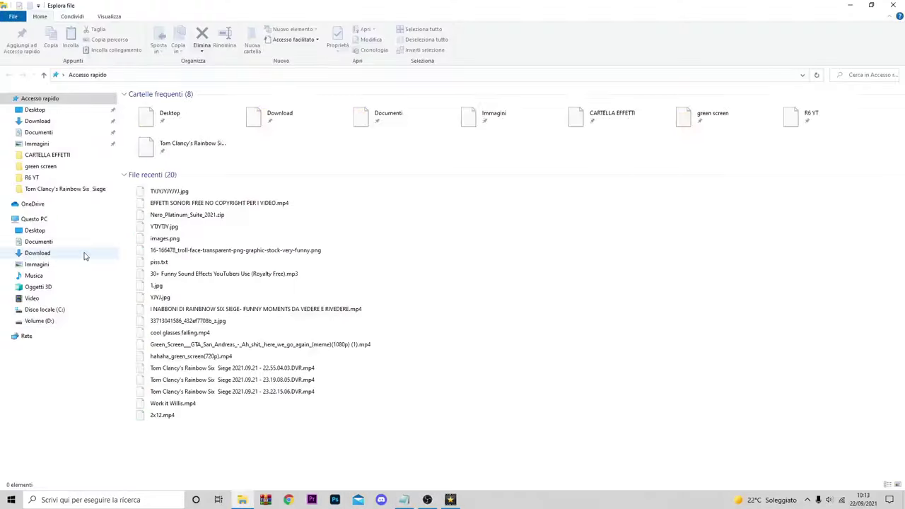
pyautogui.click(35, 219)
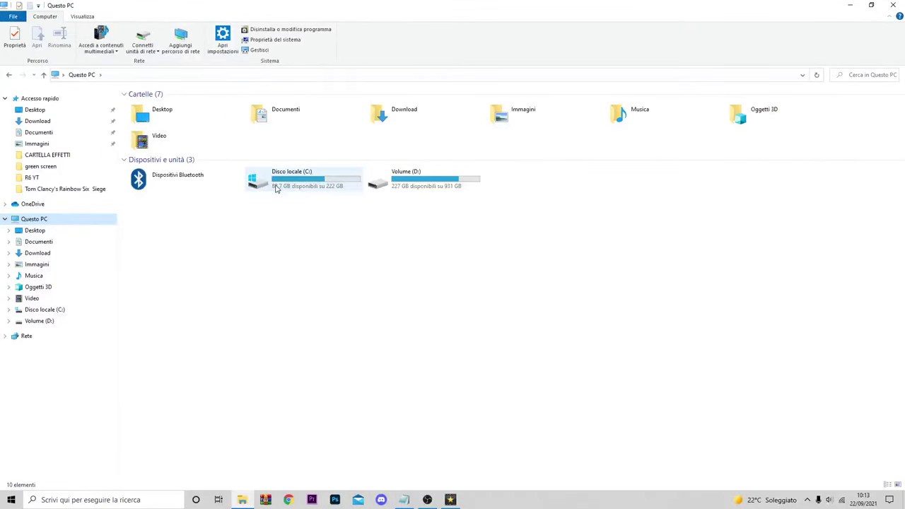
pyautogui.rightClick(287, 227)
pyautogui.click(321, 264)
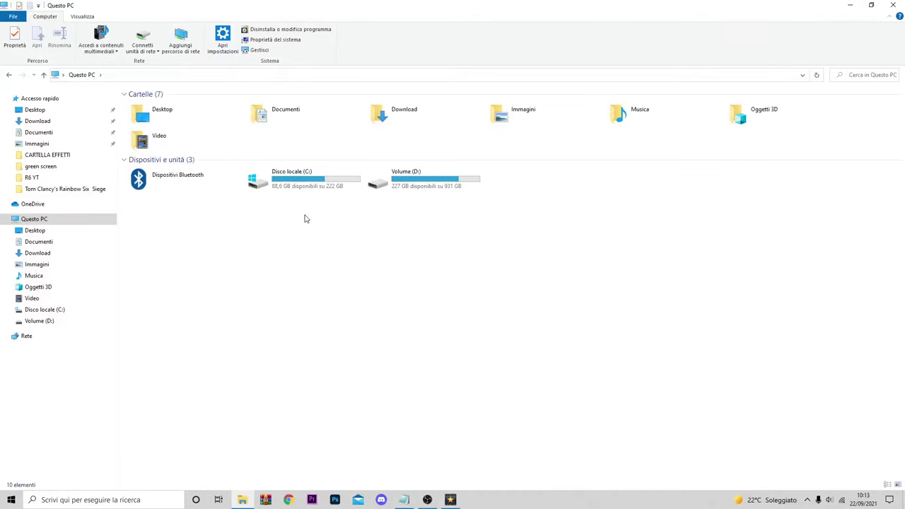
pyautogui.click(892, 5)
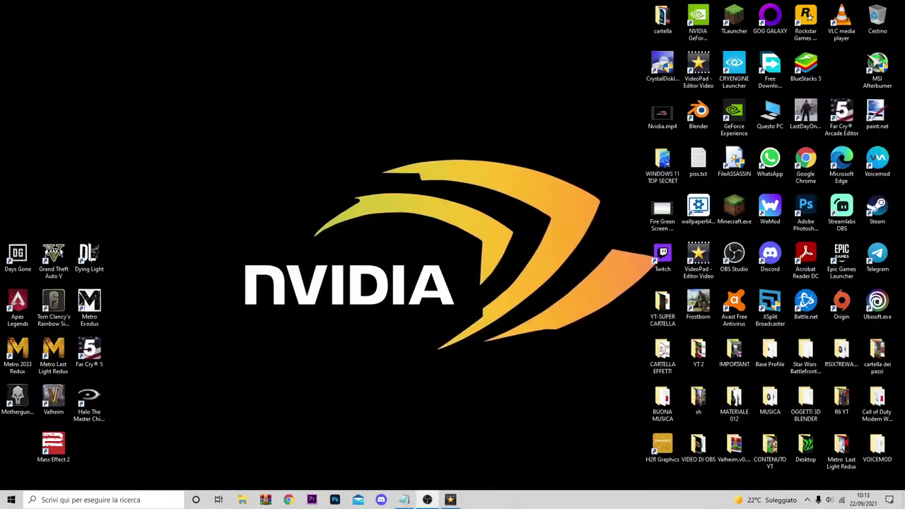
# Save the open VideoPad project to the Desktop with the file name 1 and close VideoPad
pyautogui.click(450, 501)
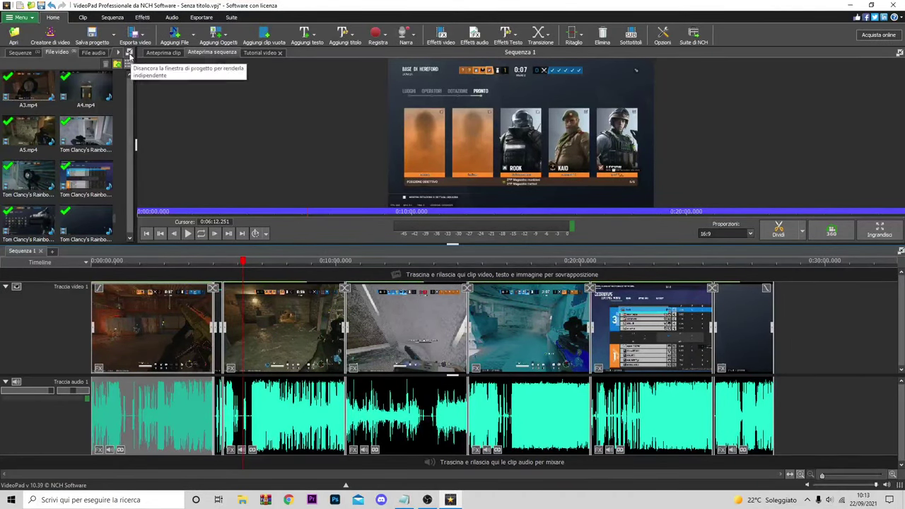
pyautogui.click(92, 34)
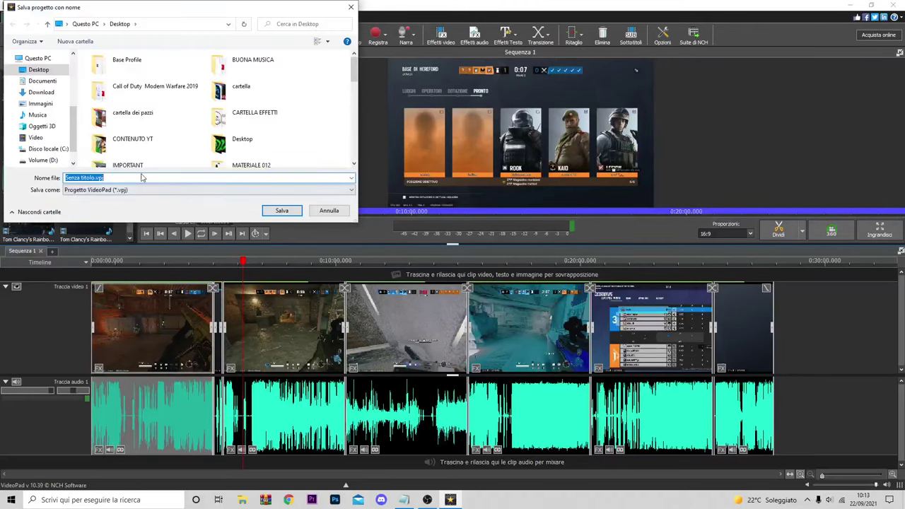
pyautogui.write('1')
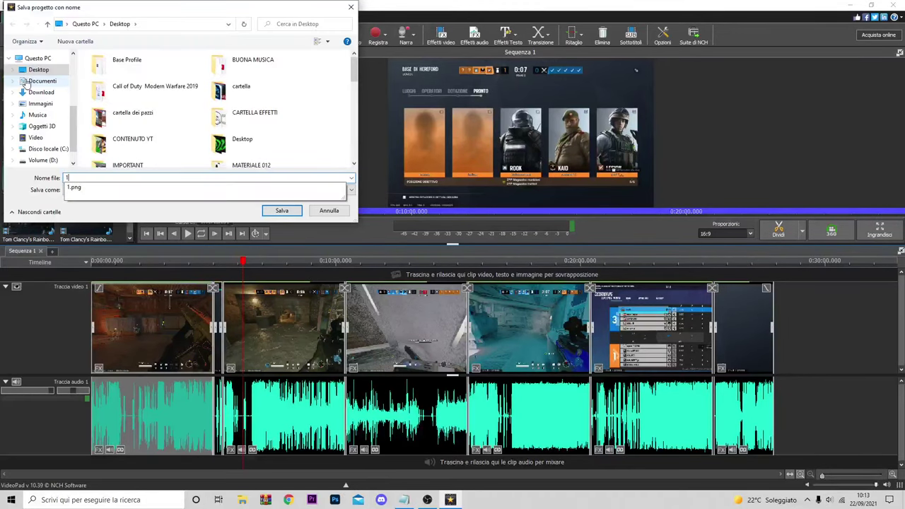
pyautogui.click(293, 212)
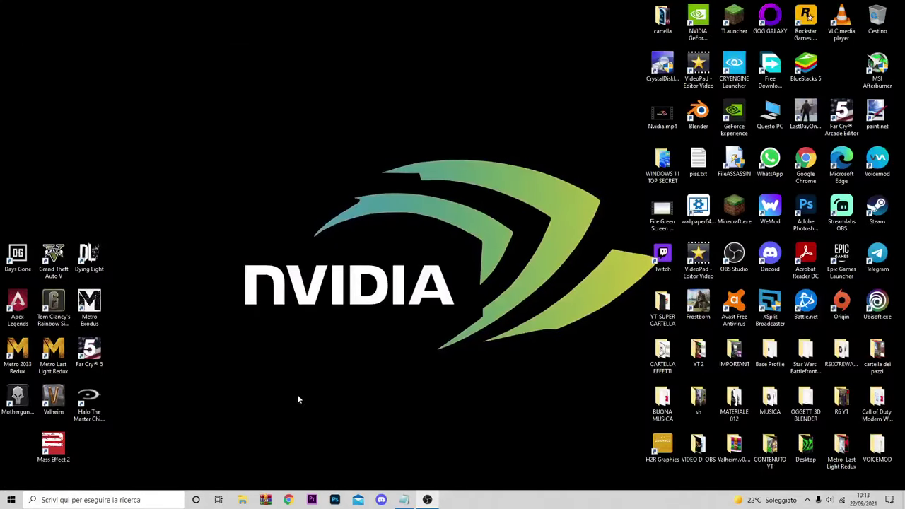
# Open Questo PC in File Explorer, refresh the free space shown for drive C:, and minimize the window
pyautogui.click(242, 500)
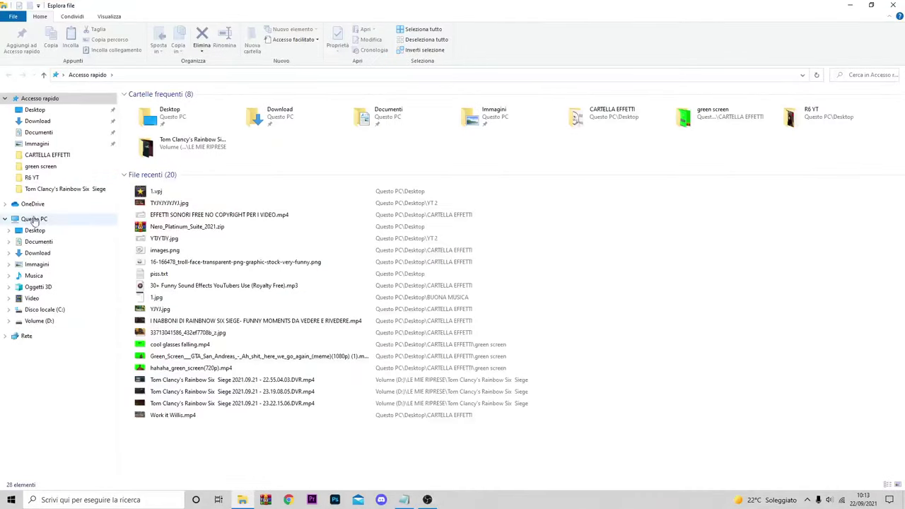
pyautogui.click(42, 220)
pyautogui.rightClick(245, 220)
pyautogui.click(269, 259)
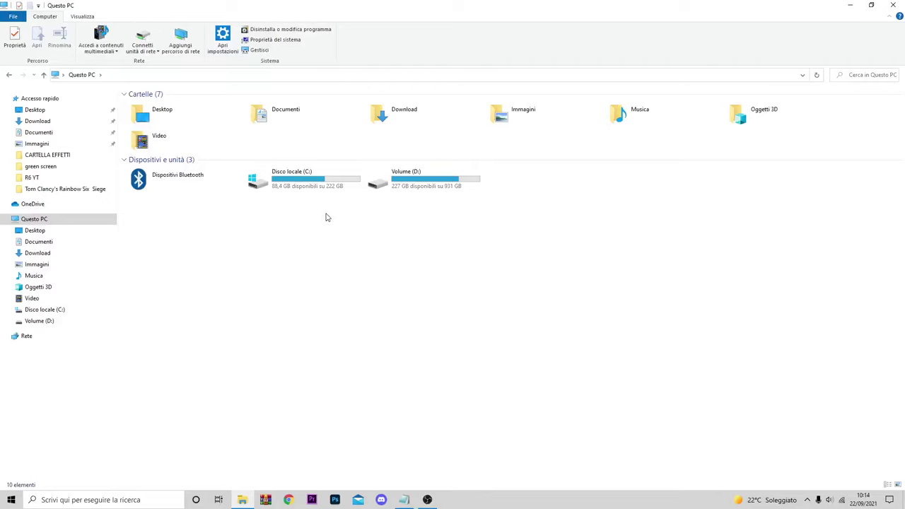
pyautogui.click(850, 5)
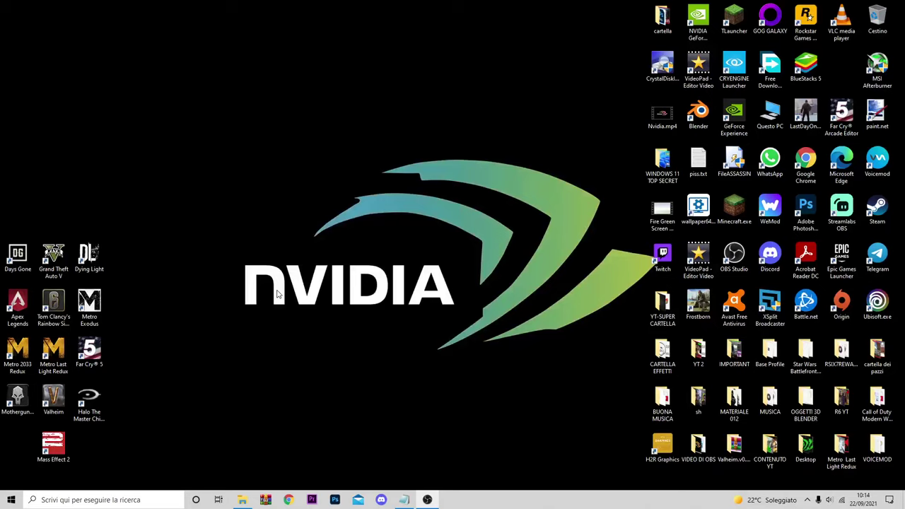
# Open the user's temporary files folder by running %temp% from the Run dialog
pyautogui.press('super+r')
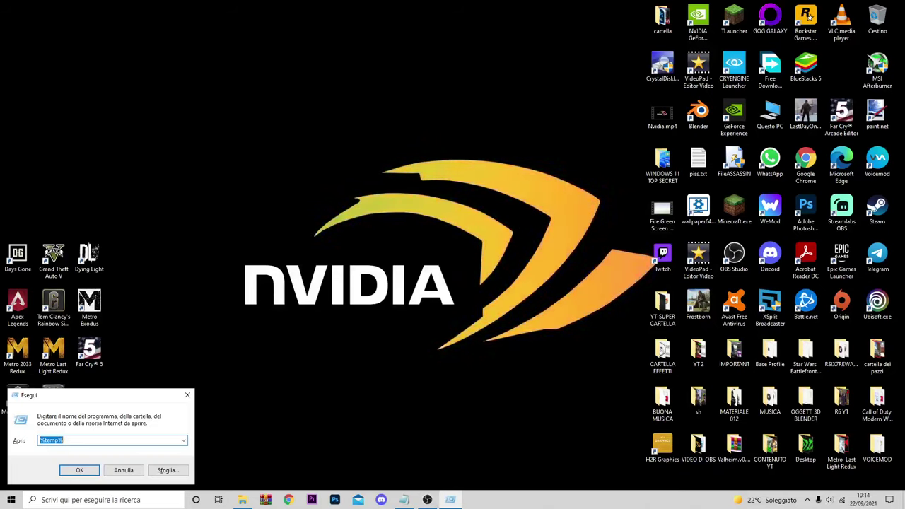
pyautogui.click(13, 499)
pyautogui.click(117, 458)
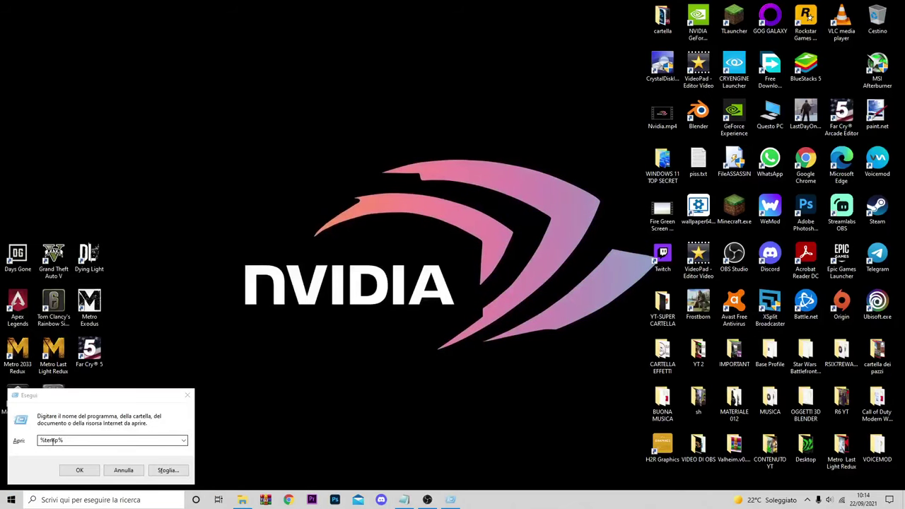
pyautogui.click(77, 468)
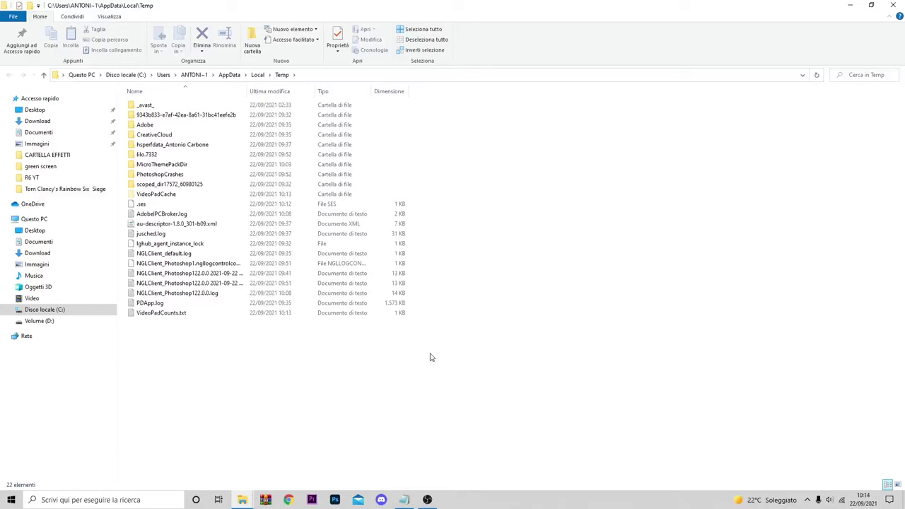
# Delete everything in the Temp folder, ignoring all items that are in use, and minimize the folder window
pyautogui.hotkey('ctrl', 'a')
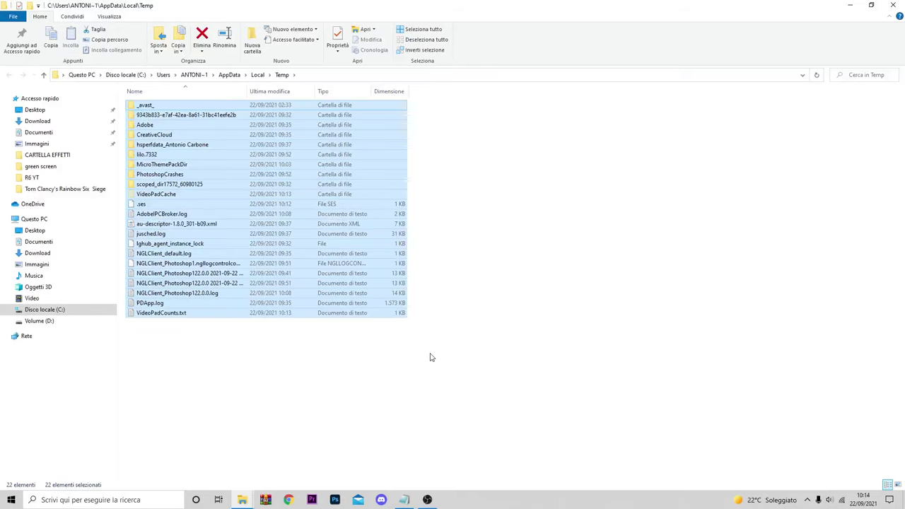
pyautogui.press('Delete')
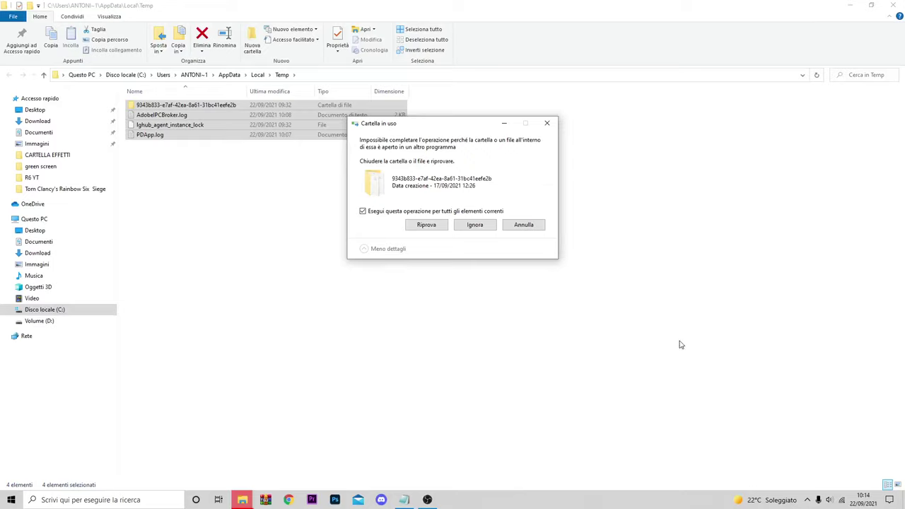
pyautogui.click(487, 226)
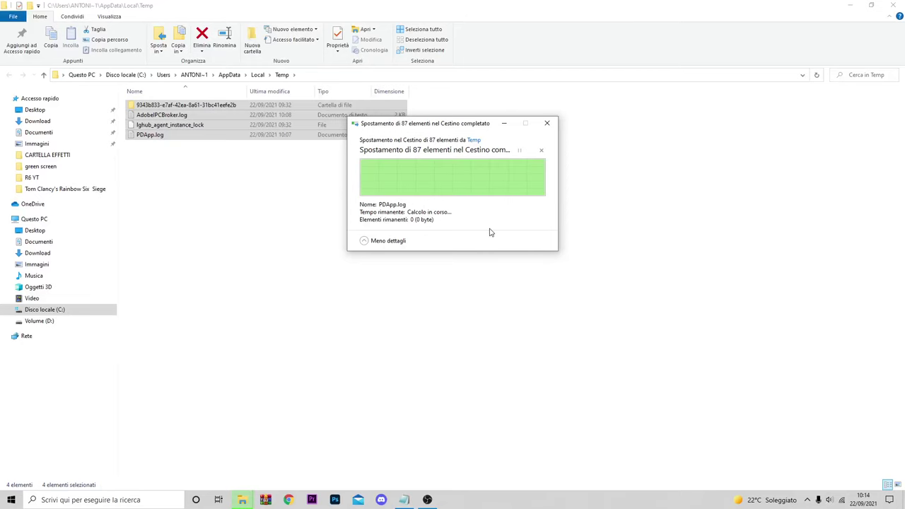
pyautogui.click(850, 5)
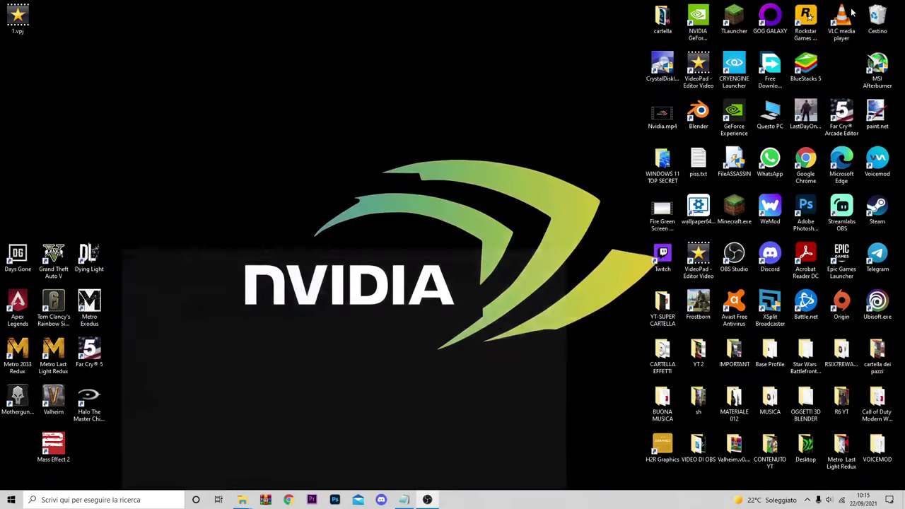
# Empty the Recycle Bin, confirming permanent deletion of its contents
pyautogui.rightClick(876, 15)
pyautogui.click(811, 32)
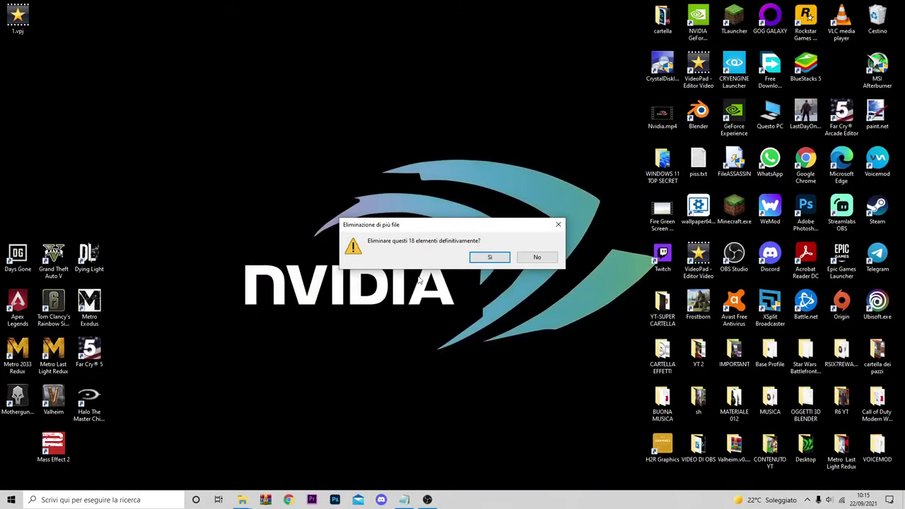
pyautogui.click(499, 259)
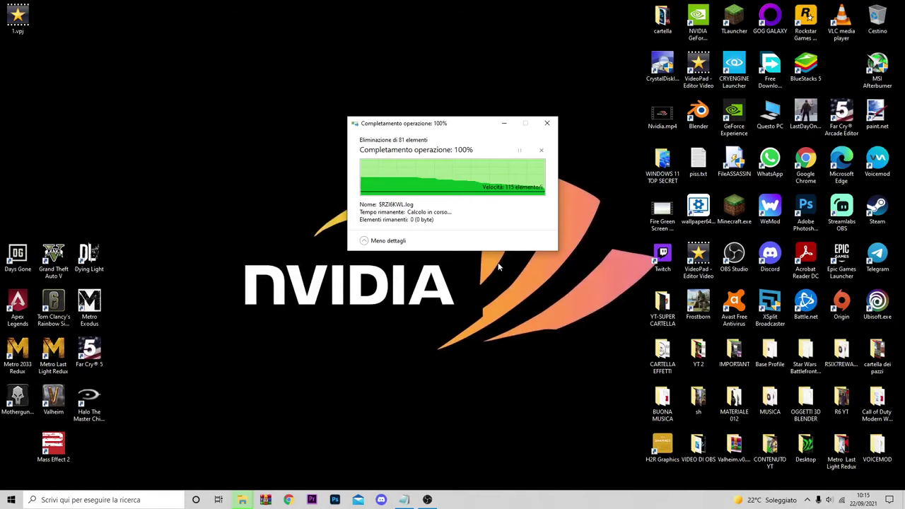
# Bring back the Questo PC window, refresh it to check drive C: free space after the cleanup, and hide it again
pyautogui.moveTo(242, 499)
pyautogui.click(223, 474)
pyautogui.rightClick(311, 225)
pyautogui.click(346, 264)
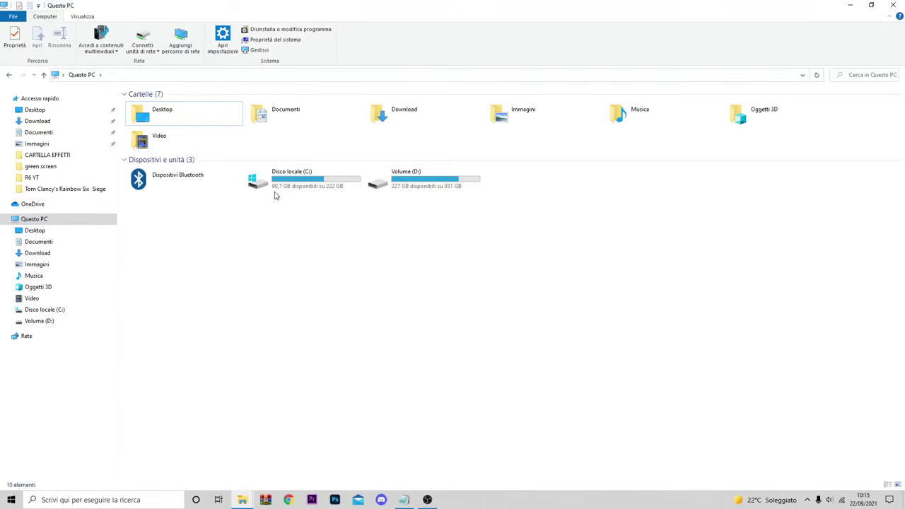
pyautogui.click(892, 5)
# Delete the 1.vpj project file from the desktop and remove it permanently by emptying the Recycle Bin
pyautogui.moveTo(28, 27); pyautogui.dragTo(236, 128)
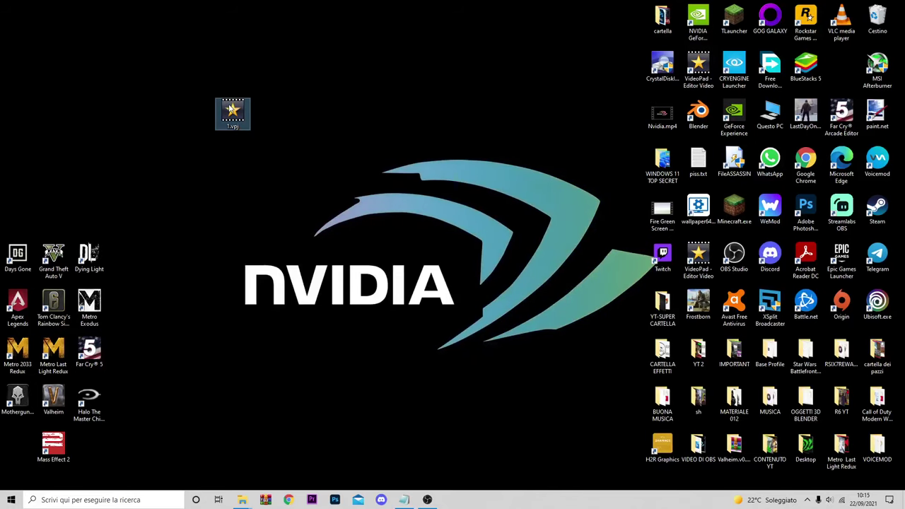
pyautogui.rightClick(265, 93)
pyautogui.click(295, 122)
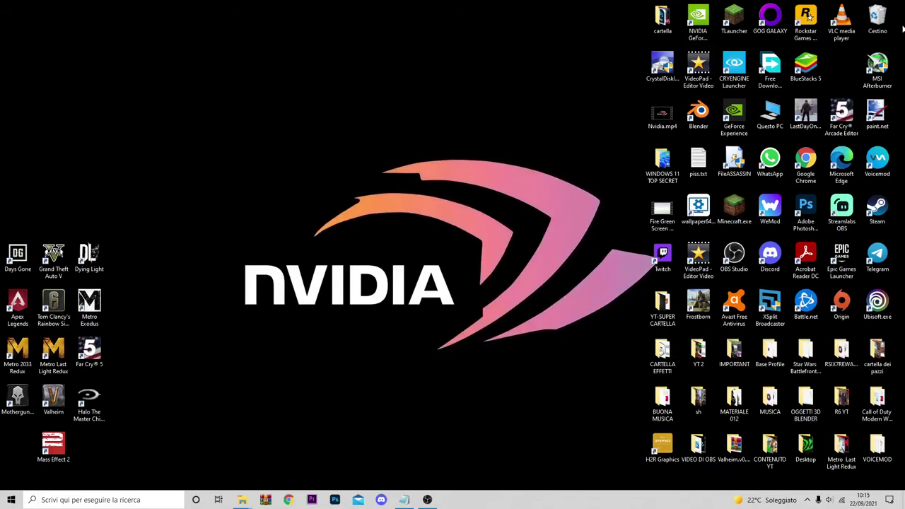
pyautogui.rightClick(902, 8)
pyautogui.click(791, 75)
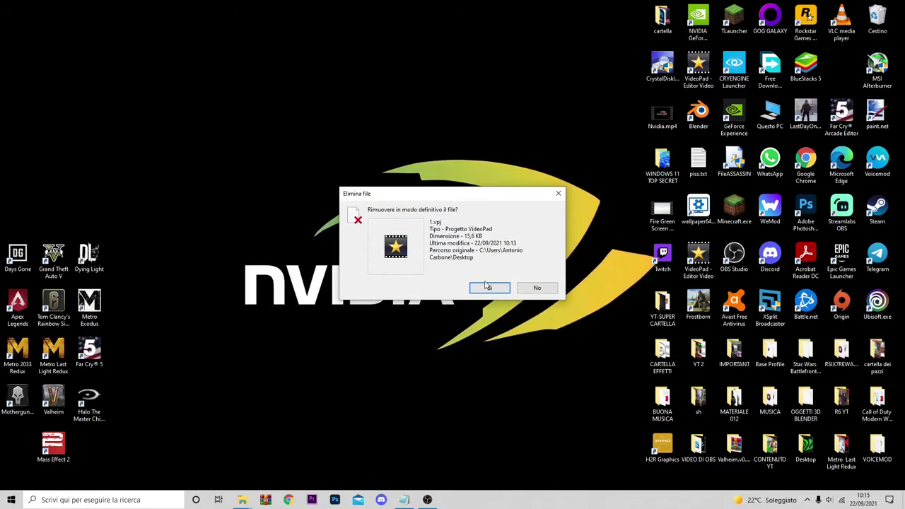
pyautogui.click(487, 286)
# Return to the Questo PC window and refresh it to recheck the free space on drive C:
pyautogui.moveTo(242, 499)
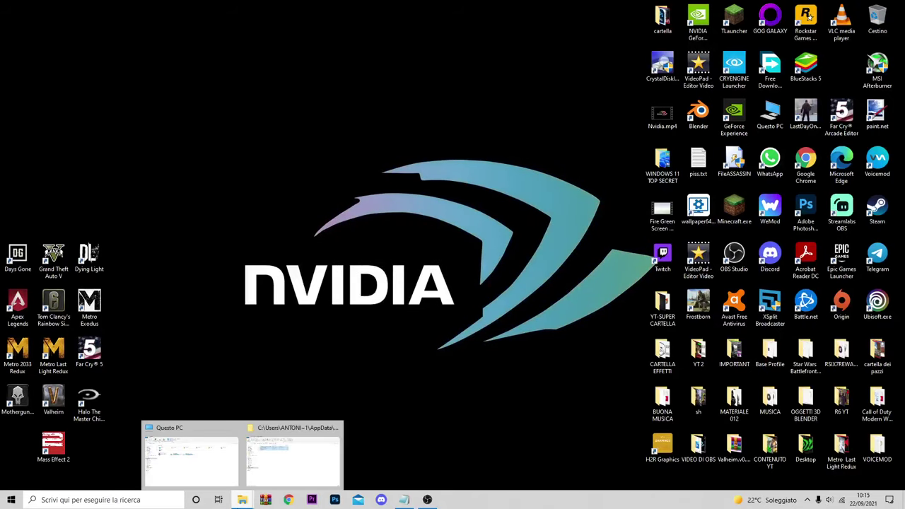
pyautogui.click(219, 480)
pyautogui.rightClick(360, 261)
pyautogui.click(375, 283)
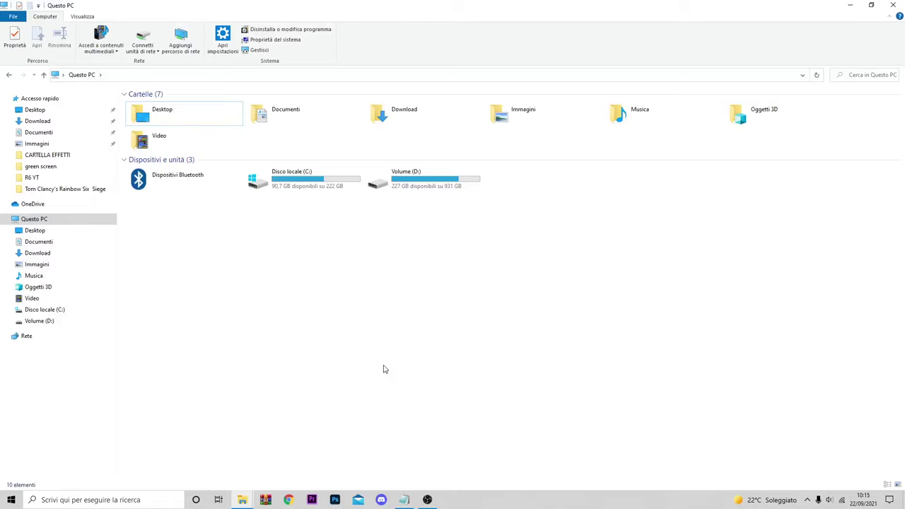
# In the Temp folder window, view the size on disk in the properties of the remaining 9343b833-e7af-42ea-8a61-31bc41eefe2b folder
pyautogui.moveTo(241, 499)
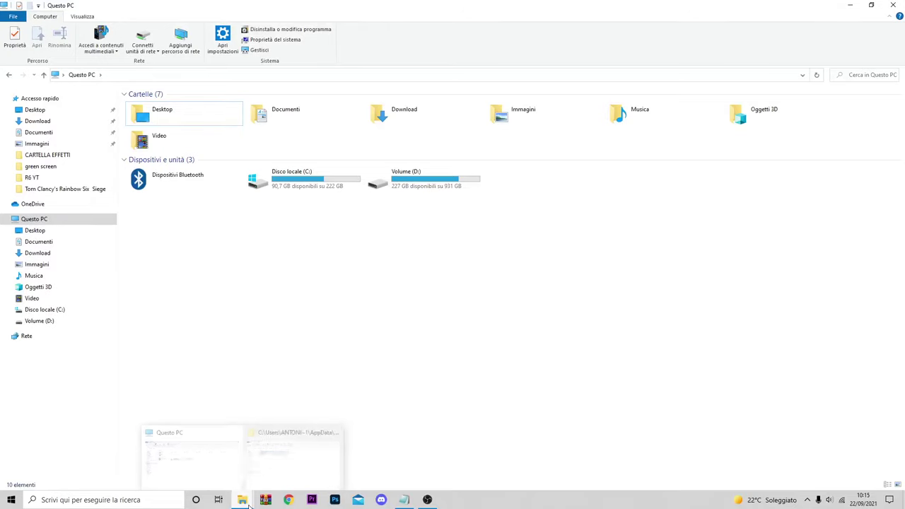
pyautogui.click(270, 475)
pyautogui.click(268, 172)
pyautogui.click(180, 106)
pyautogui.rightClick(181, 106)
pyautogui.click(213, 374)
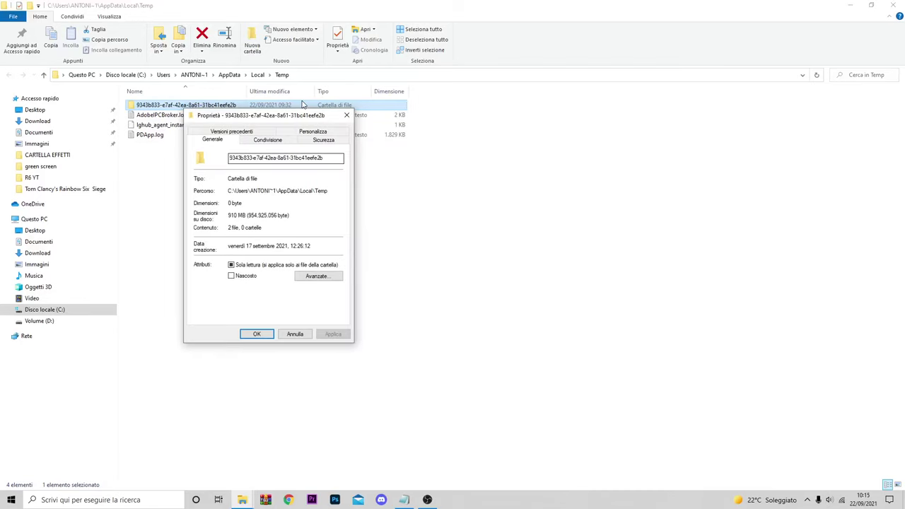
pyautogui.moveTo(283, 113); pyautogui.dragTo(506, 113)
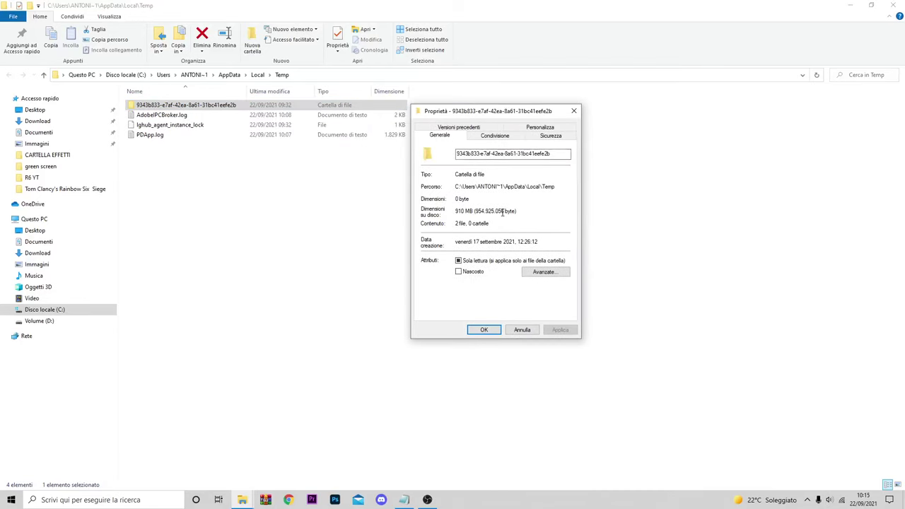
pyautogui.click(486, 331)
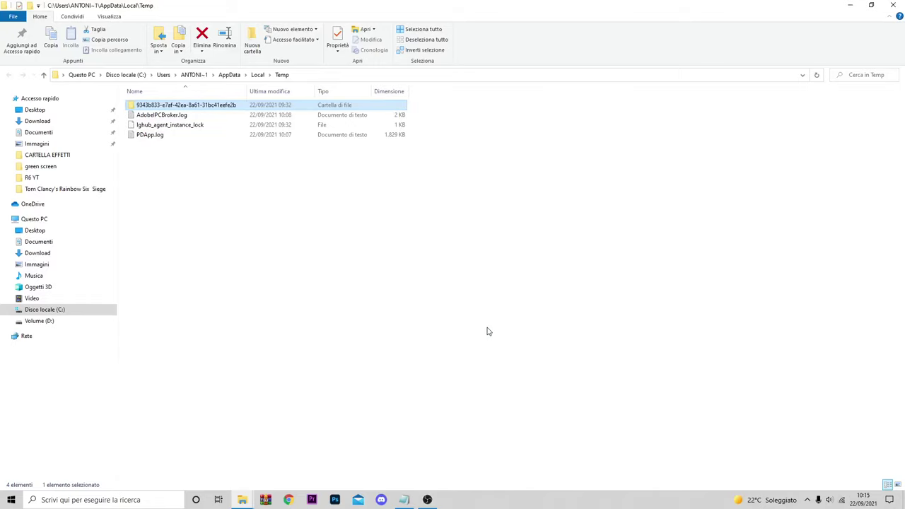
# Try to delete the 9343b833-e7af-42ea-8a61-31bc41eefe2b folder from Temp
pyautogui.rightClick(192, 108)
pyautogui.click(384, 344)
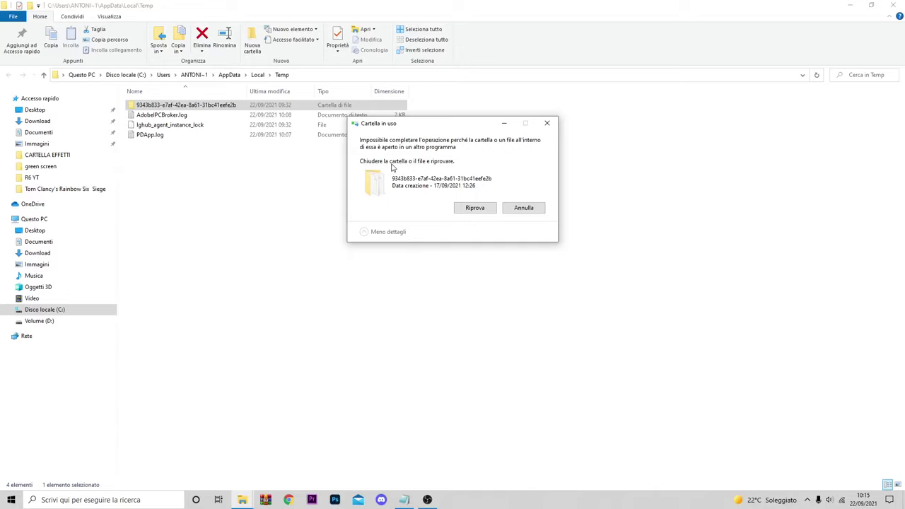
pyautogui.click(528, 209)
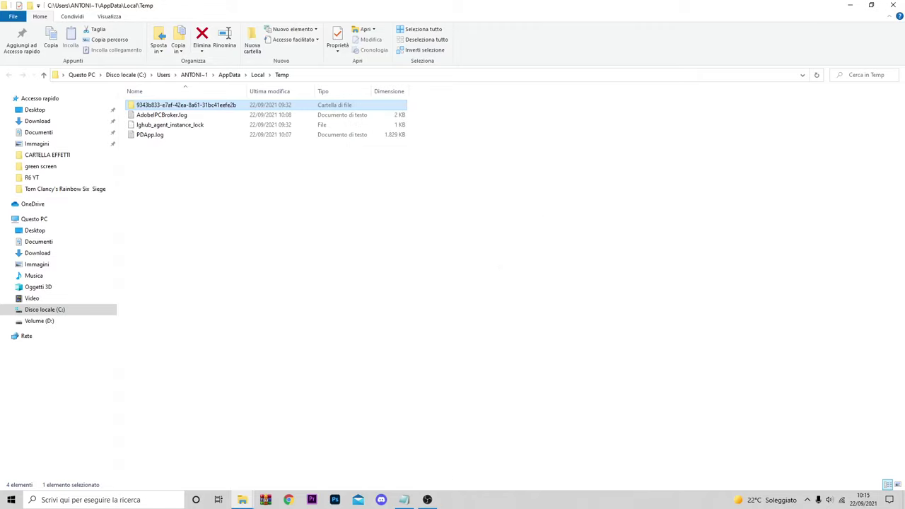
pyautogui.click(428, 500)
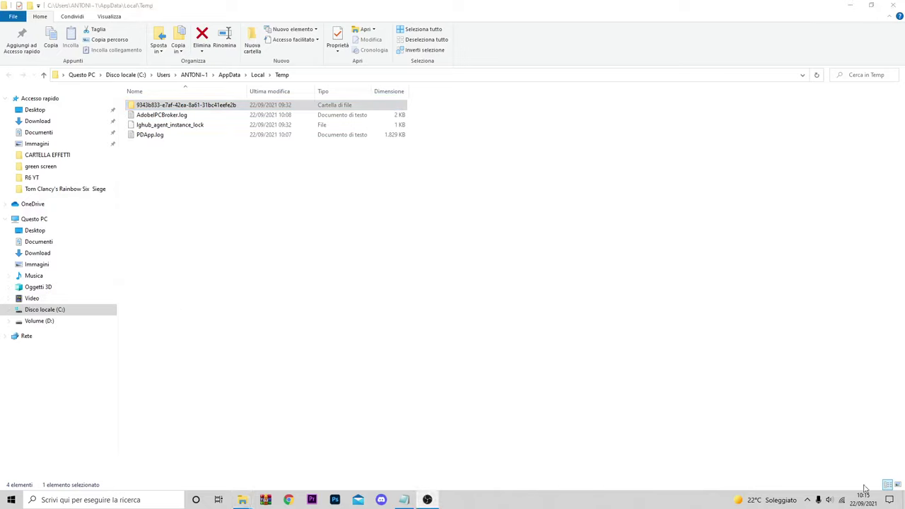
pyautogui.click(807, 500)
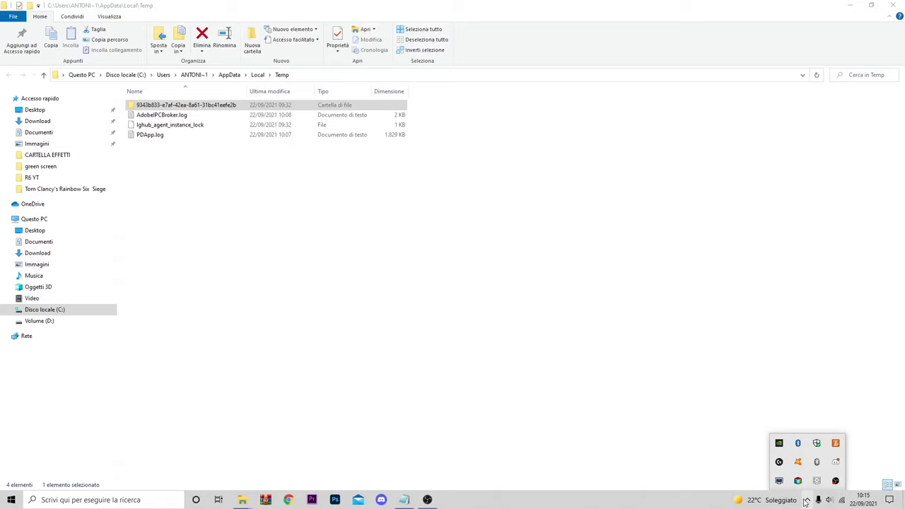
pyautogui.click(590, 382)
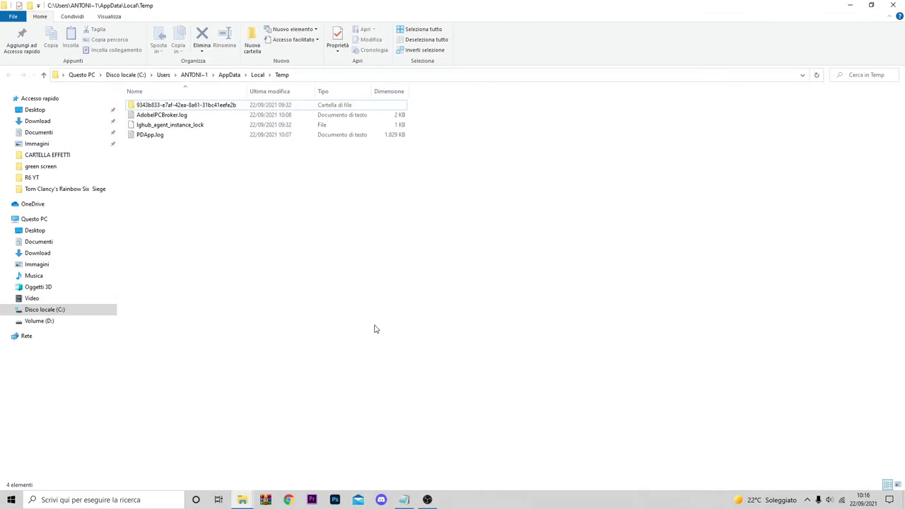
# Close the other program window still open in the background and go to Questo PC
pyautogui.rightClick(403, 500)
pyautogui.click(409, 485)
pyautogui.click(26, 222)
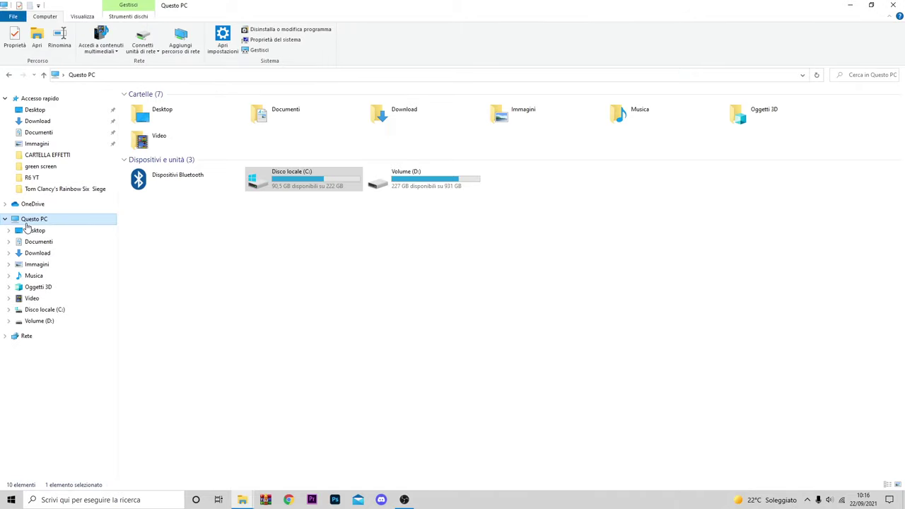
# Run Disk Cleanup on drive C: with the preselected categories, permanently delete the files, and close the drive's properties
pyautogui.rightClick(264, 173)
pyautogui.click(291, 397)
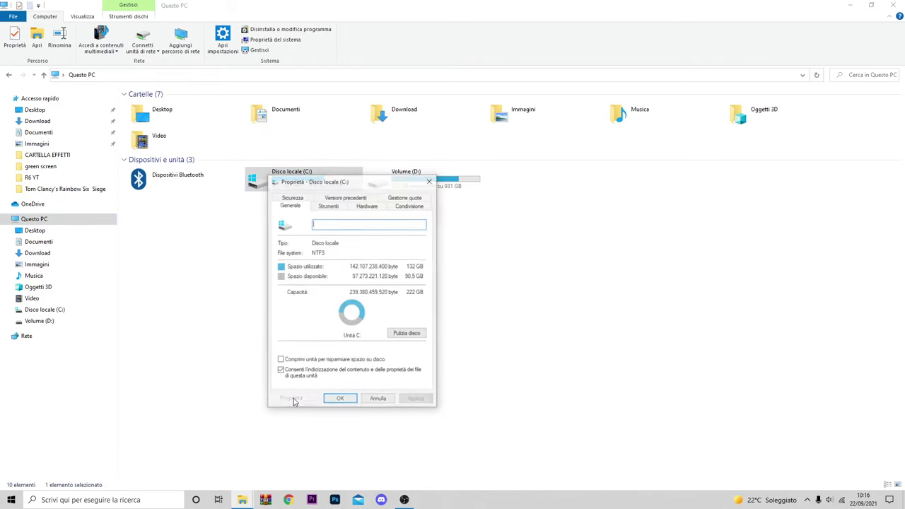
pyautogui.click(408, 334)
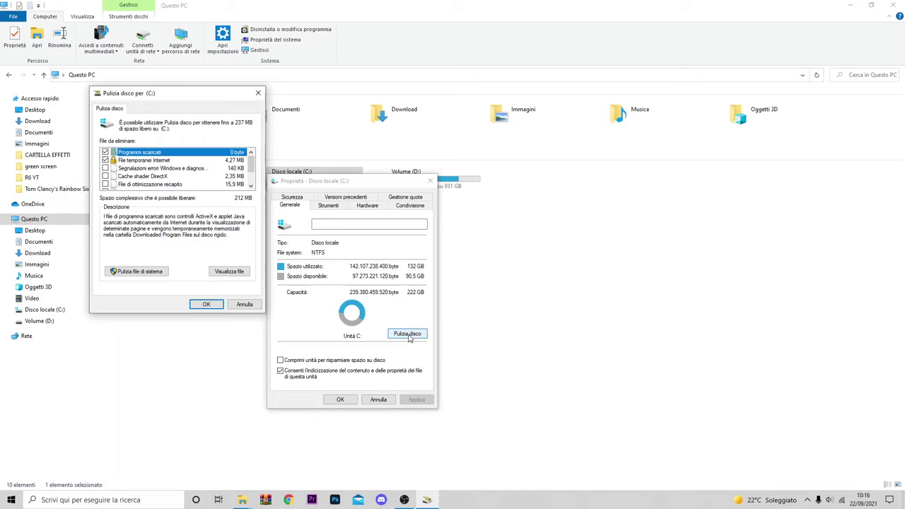
pyautogui.moveTo(250, 164); pyautogui.dragTo(252, 179)
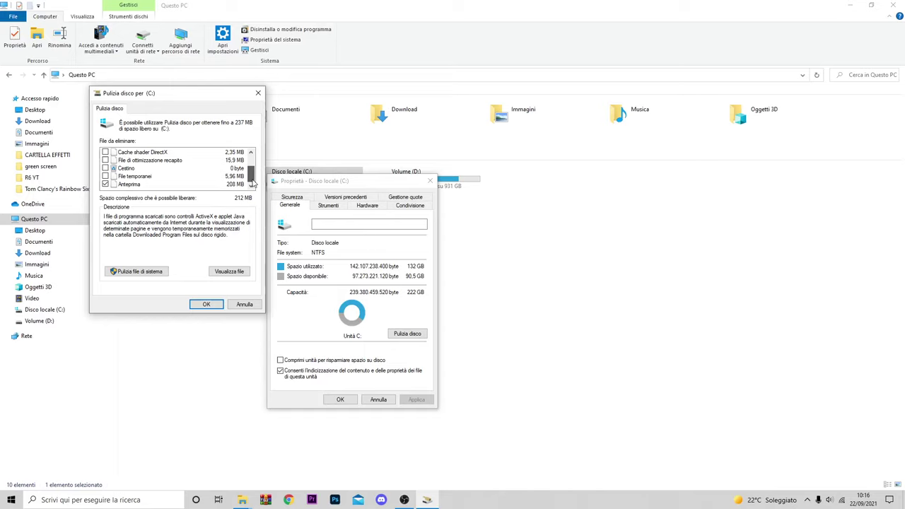
pyautogui.moveTo(252, 183)
pyautogui.mouseDown()
pyautogui.moveTo(251, 167)
pyautogui.moveTo(250, 182)
pyautogui.mouseUp()
pyautogui.click(206, 304)
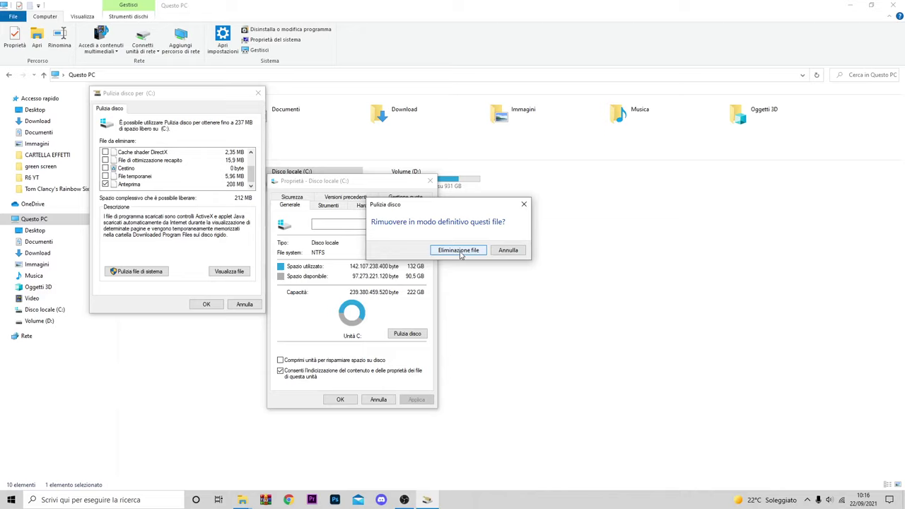
pyautogui.click(458, 250)
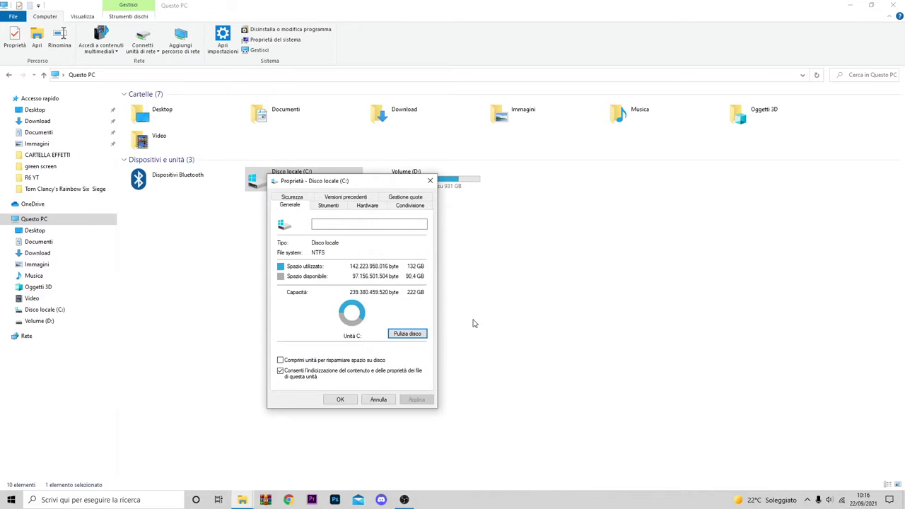
pyautogui.moveTo(373, 185); pyautogui.dragTo(450, 146)
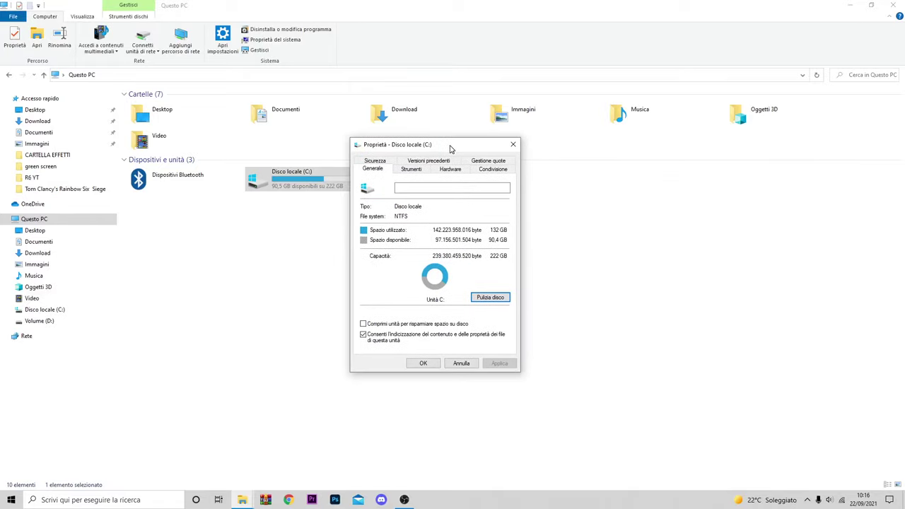
pyautogui.click(412, 361)
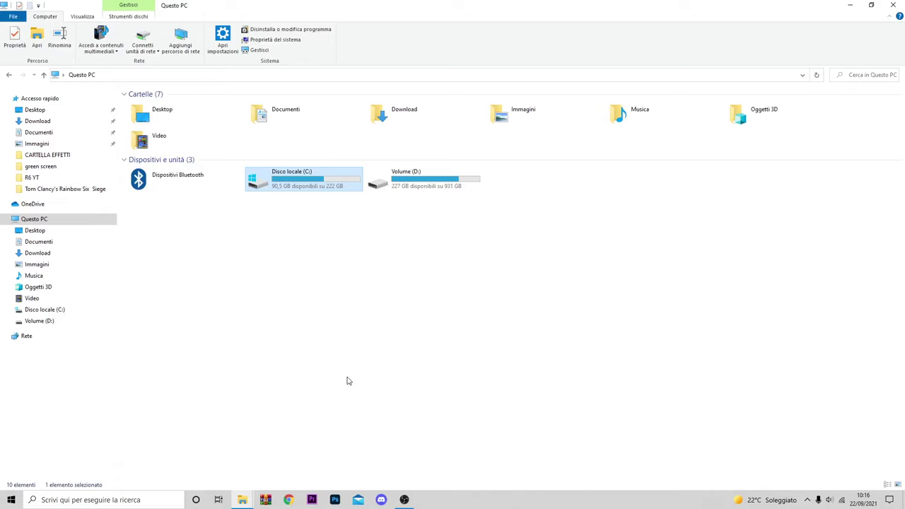
# Check which files Disk Cleanup offers to remove from Volume (D:), and close its dialogs without cleaning
pyautogui.rightClick(407, 184)
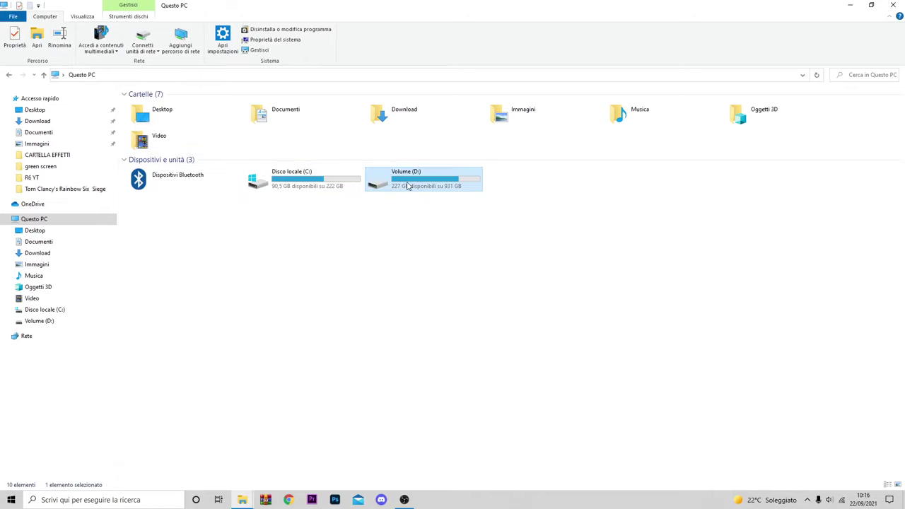
pyautogui.click(439, 419)
pyautogui.click(548, 345)
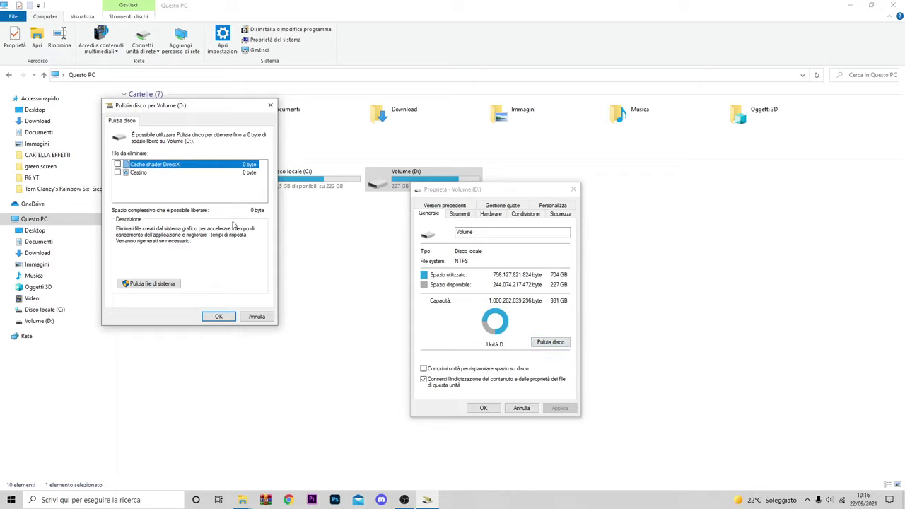
pyautogui.click(269, 106)
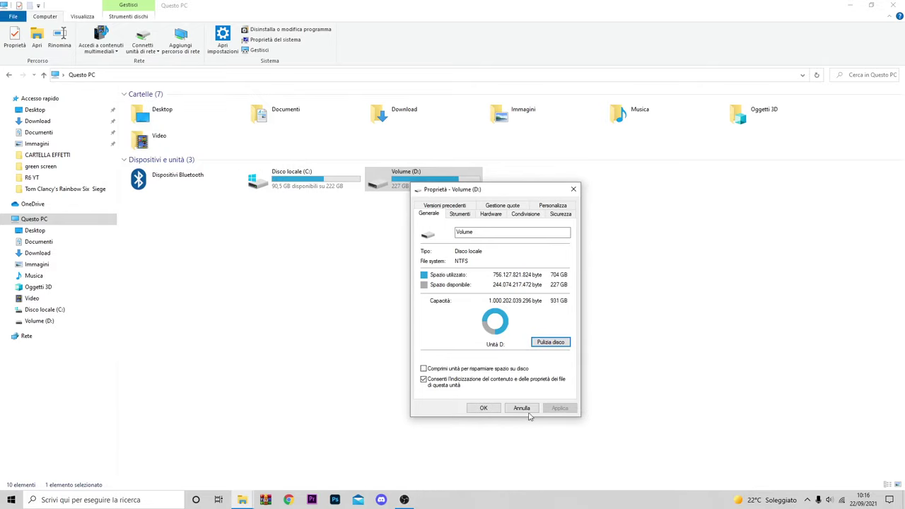
pyautogui.click(521, 408)
# Refresh Questo PC to recheck the free space on drive C:, and close the window
pyautogui.rightClick(380, 241)
pyautogui.click(410, 276)
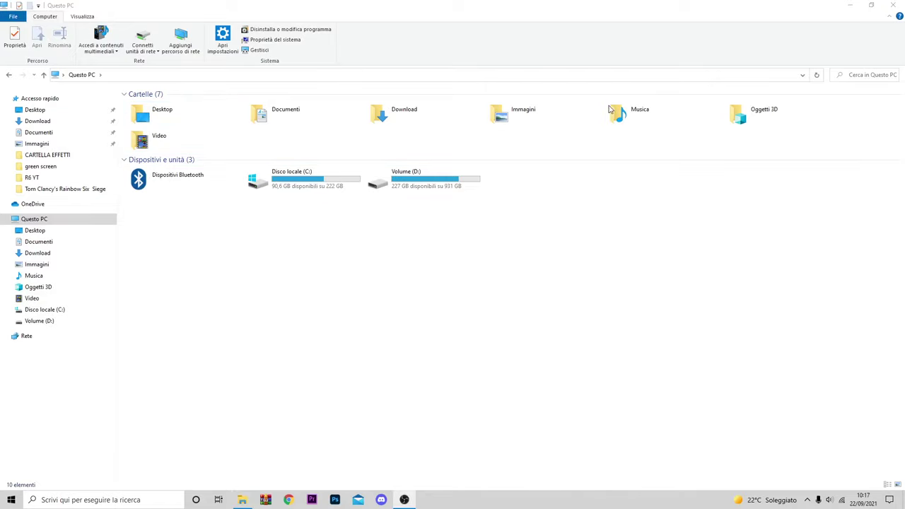
pyautogui.click(892, 6)
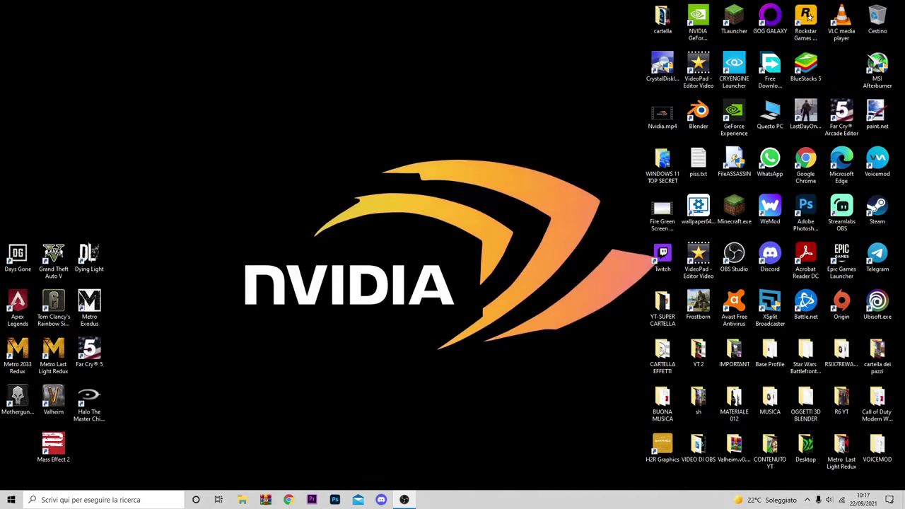
# In the Windows storage settings, remove the preselected temporary files, including Windows Update cleanup but not Download, and close Settings
pyautogui.rightClick(15, 496)
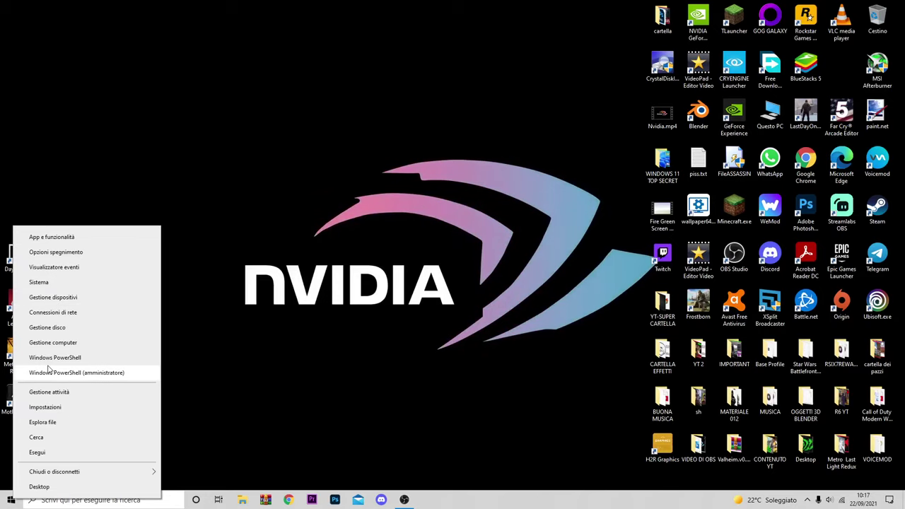
pyautogui.click(46, 326)
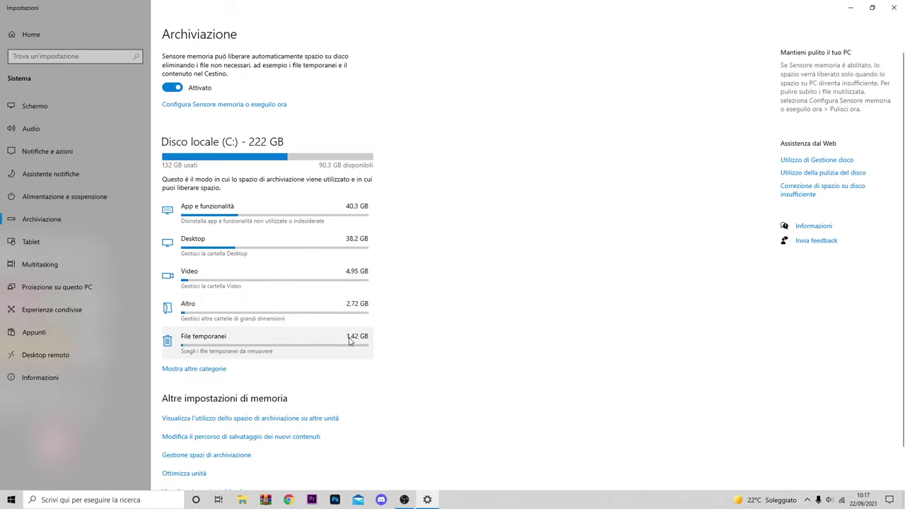
pyautogui.click(333, 347)
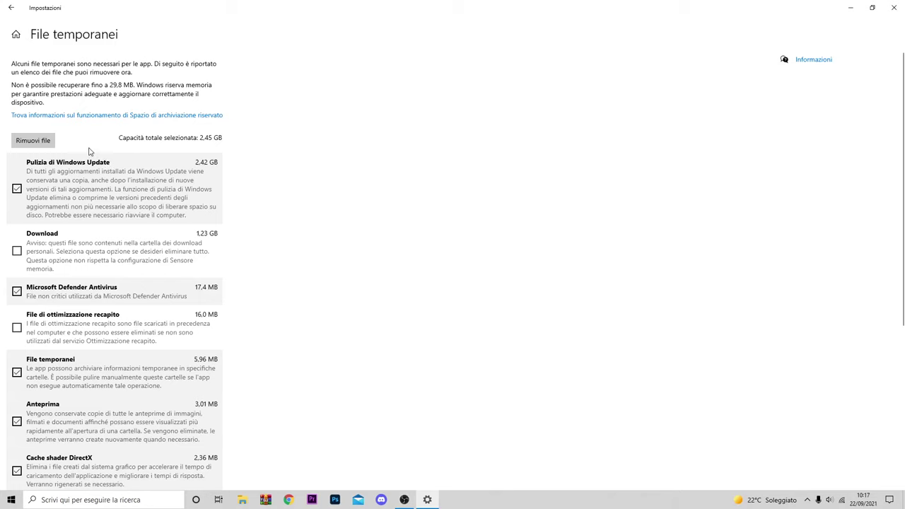
pyautogui.click(33, 140)
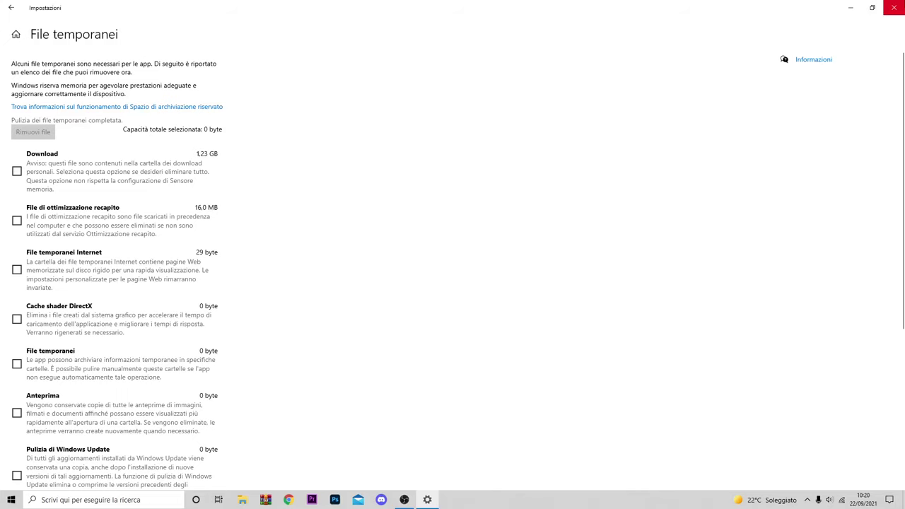
pyautogui.click(893, 7)
# Refresh the desktop, view the free space on drive C: in Questo PC, and return to the desktop
pyautogui.rightClick(332, 171)
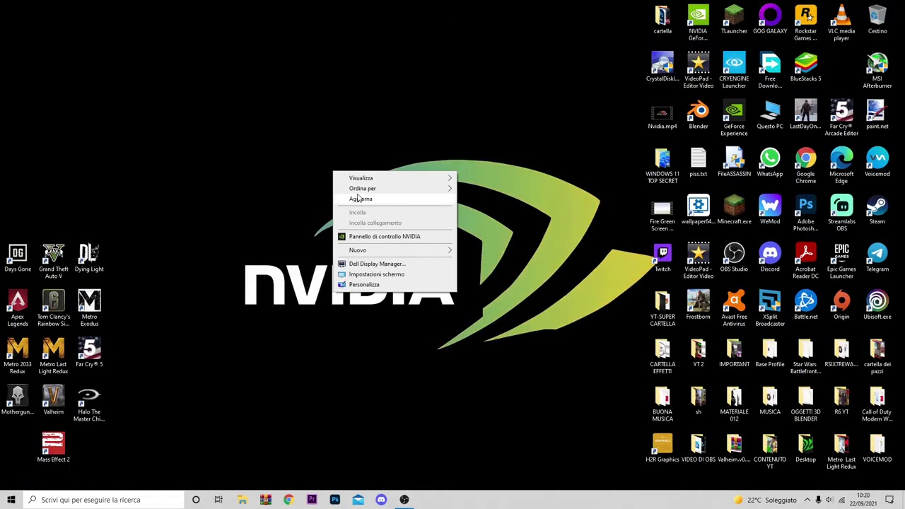
pyautogui.click(357, 195)
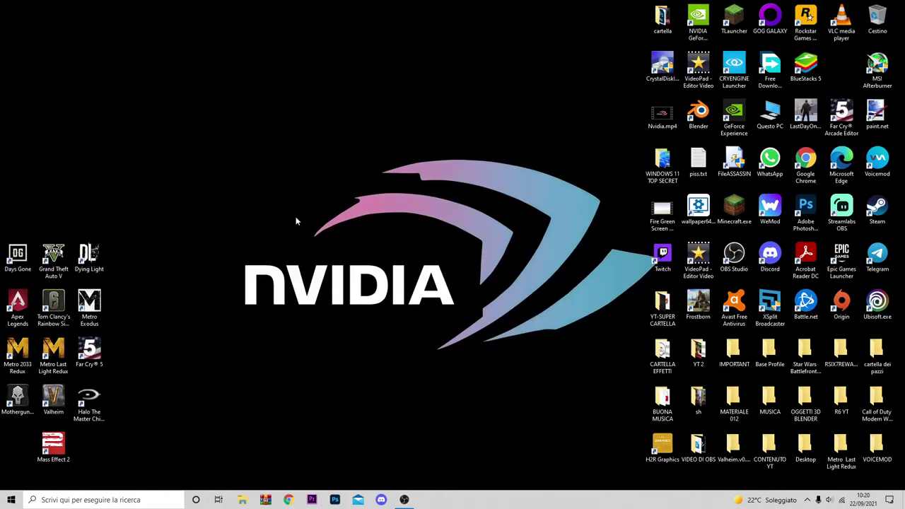
pyautogui.click(241, 499)
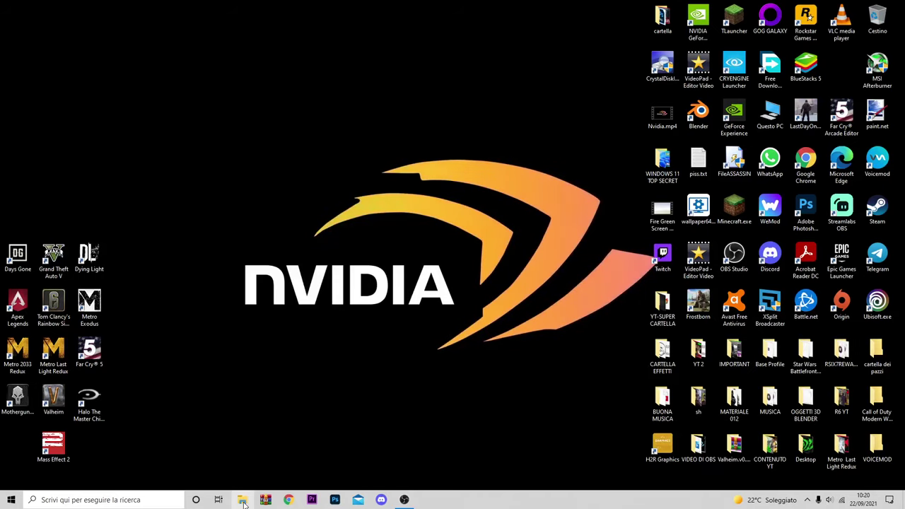
pyautogui.click(35, 219)
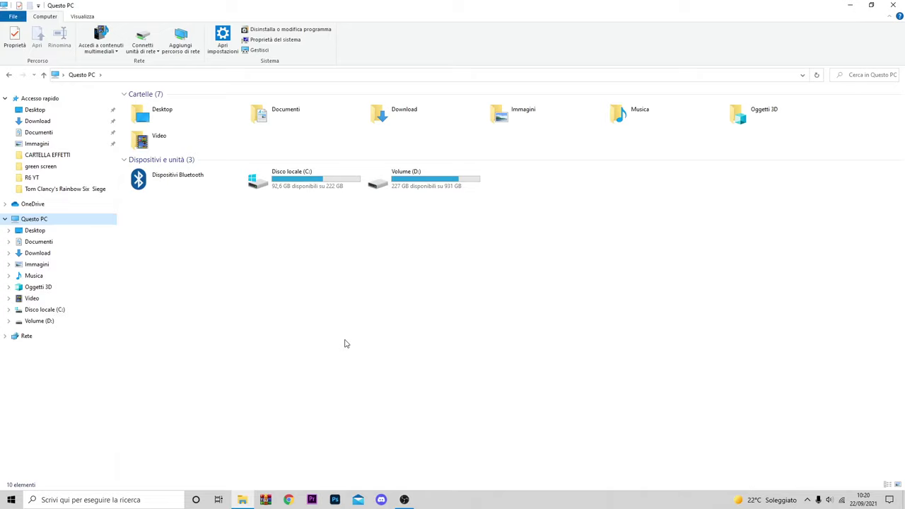
pyautogui.press('super+d')
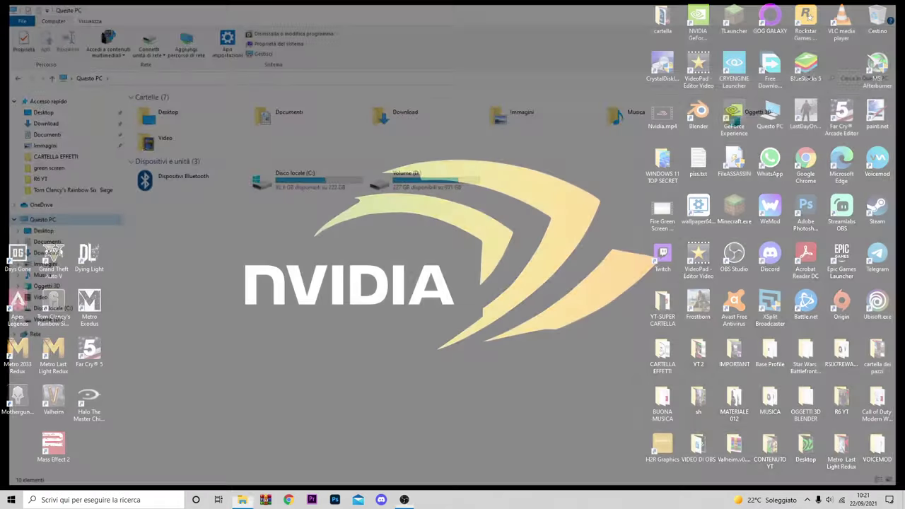